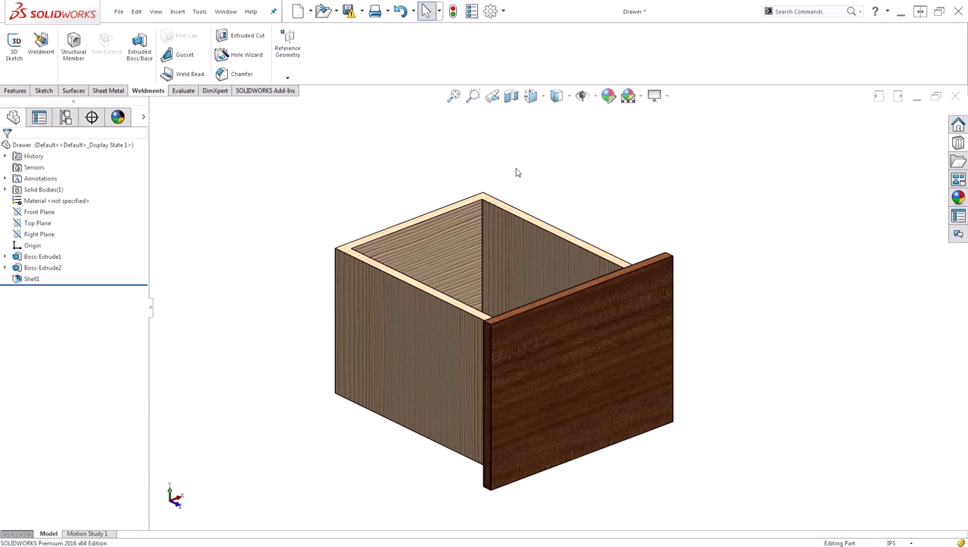
In the Design Library, expand 3D ContentCentral > Supplier Content and select All Categories
click(958, 143)
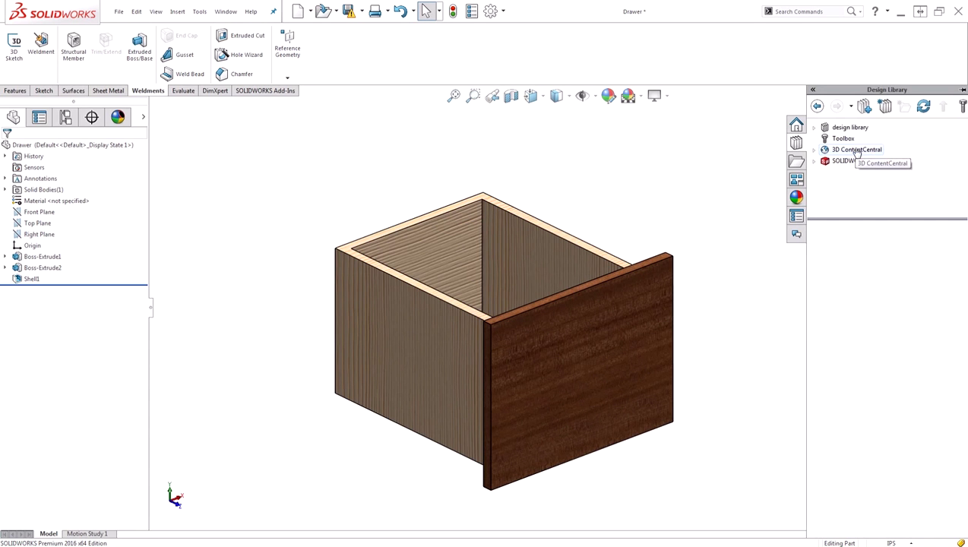
click(882, 151)
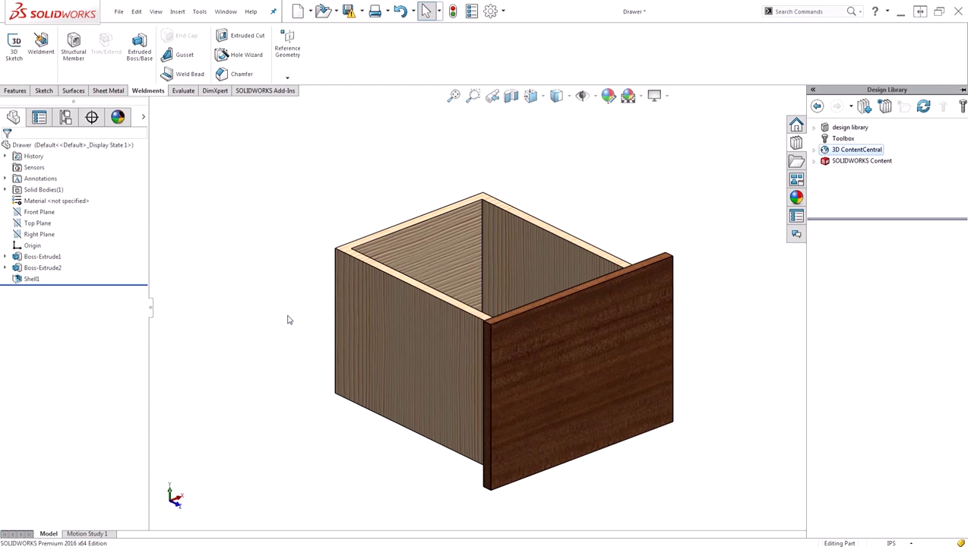
click(839, 152)
click(814, 150)
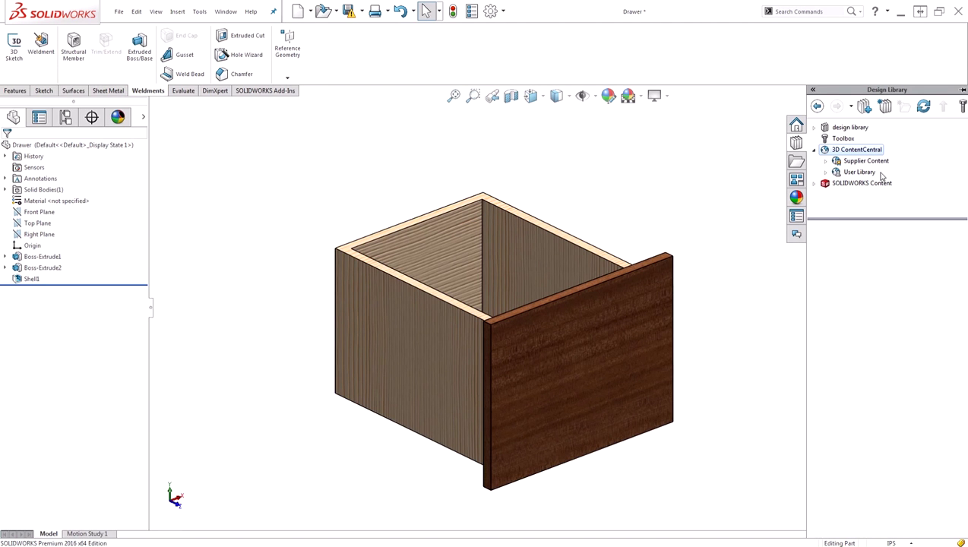
click(826, 161)
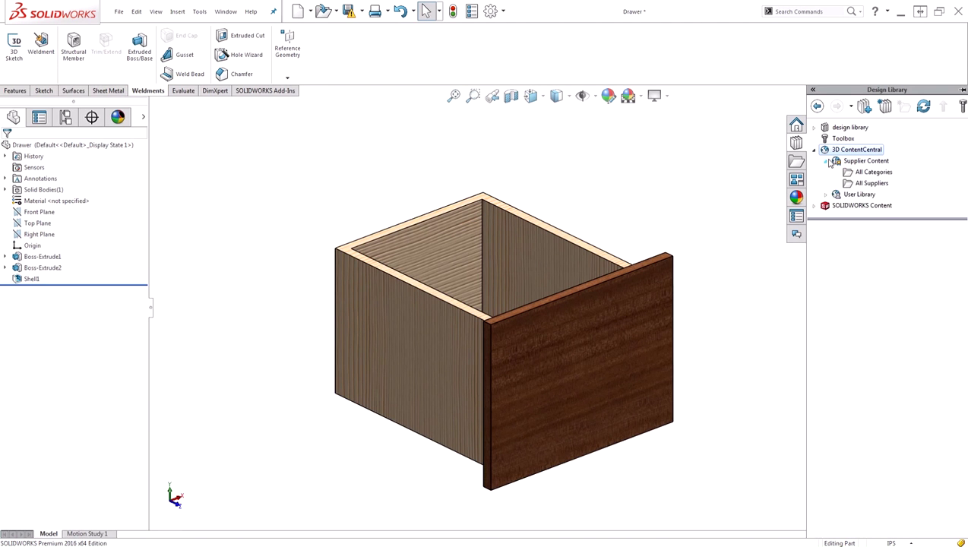
click(889, 176)
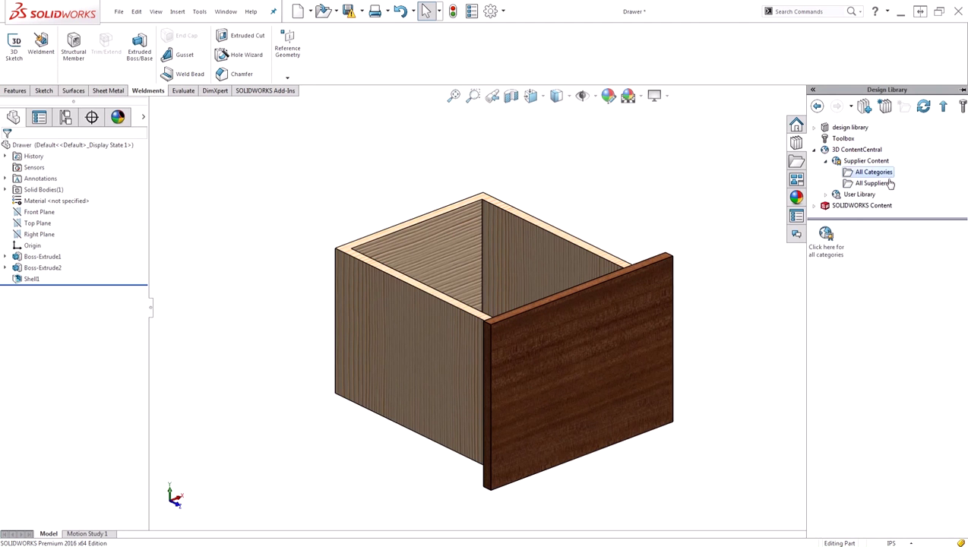
Open the 3D ContentCentral Categories A-Z page in the browser and scroll through its listings
double_click(828, 237)
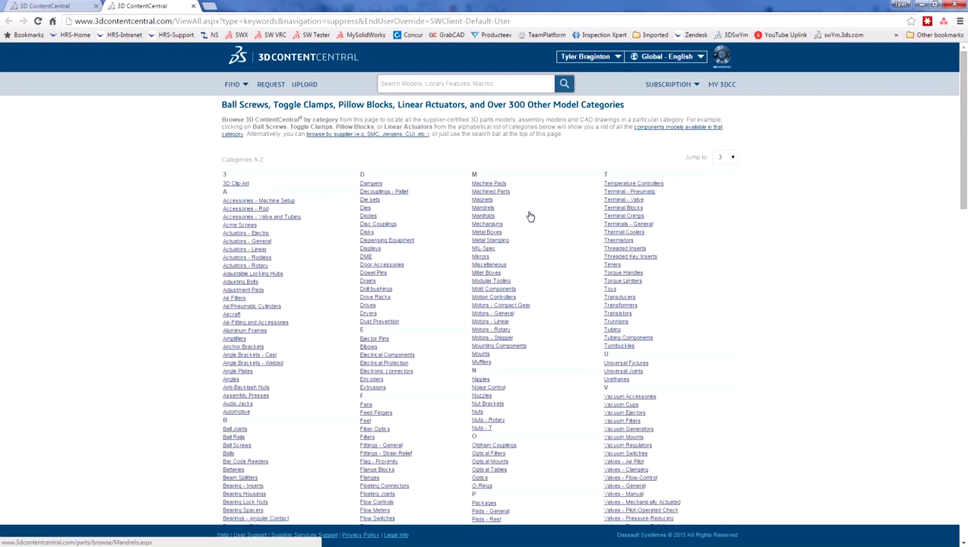
scroll(530, 216, down, 1)
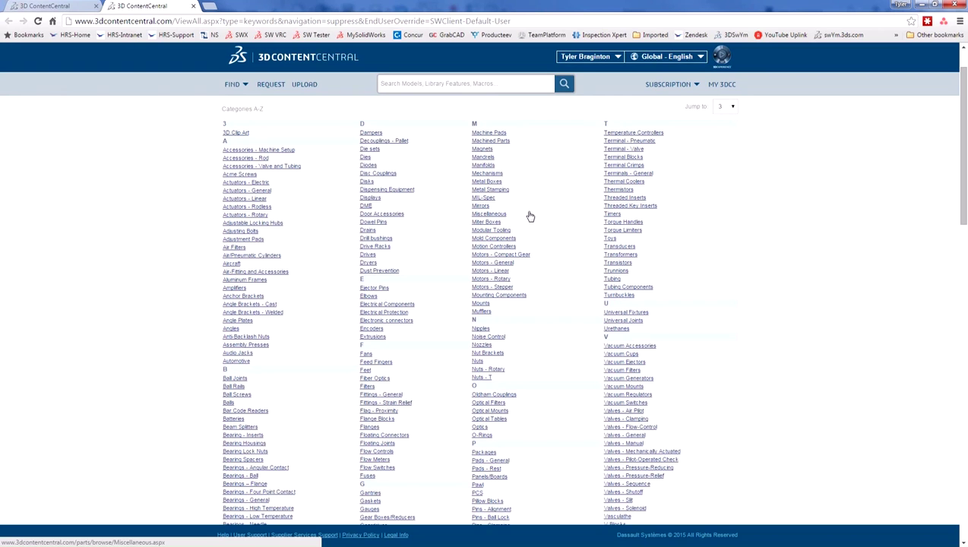
scroll(531, 216, up, 1)
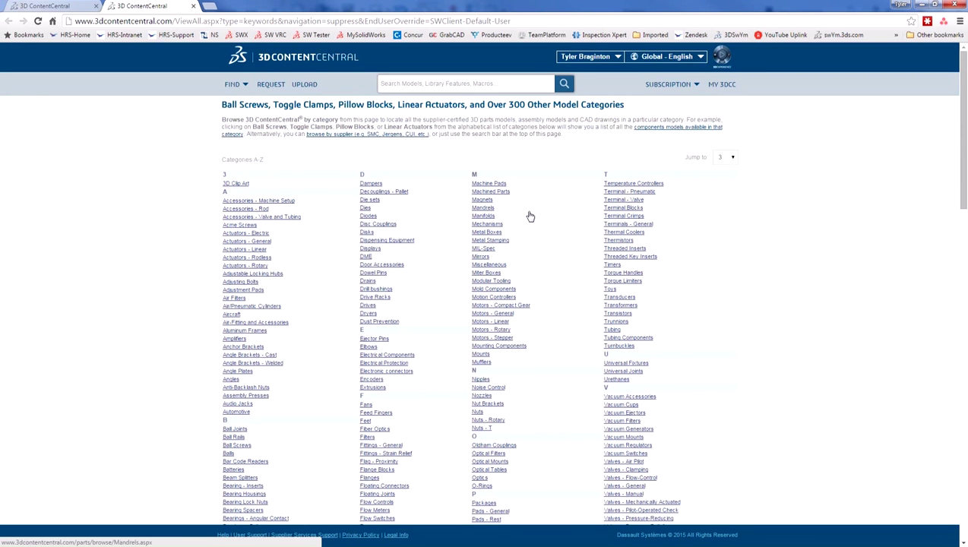
Search 3D ContentCentral for 'drawer slides' and scroll down the TCH full-extension slide results
click(435, 85)
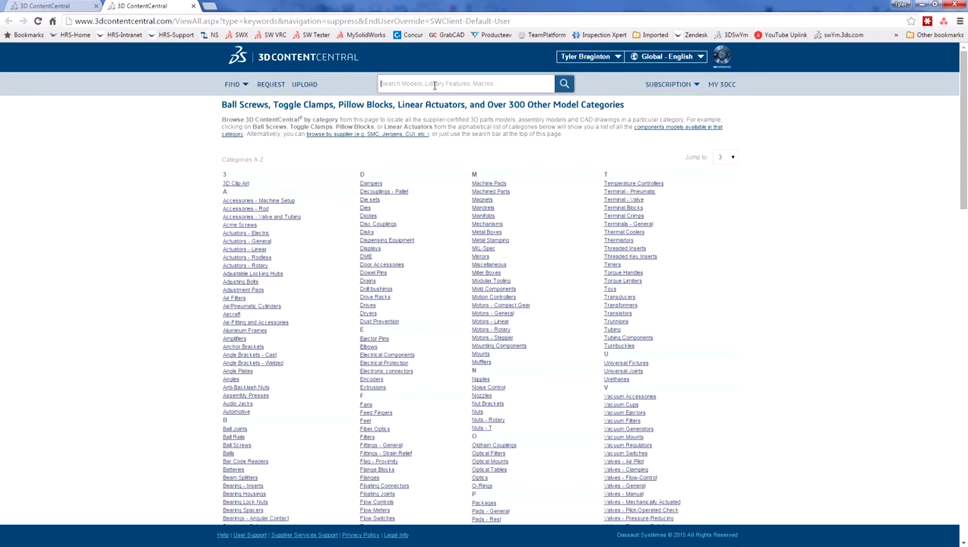
text(drawe)
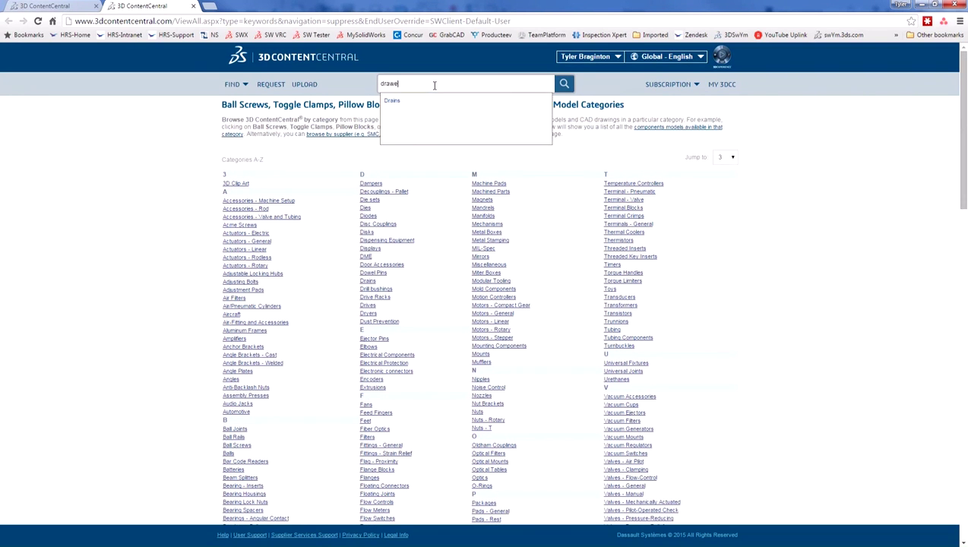
text(r slides)
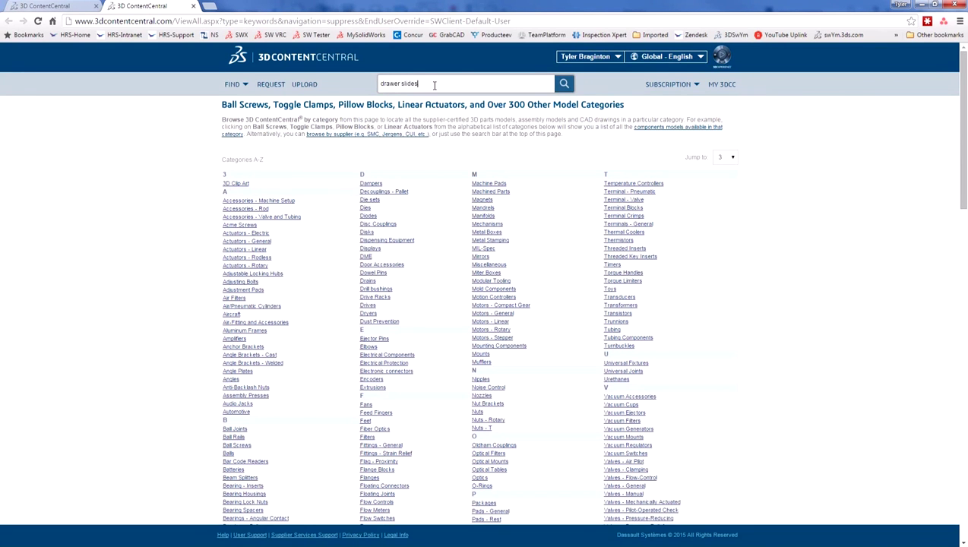
key(Return)
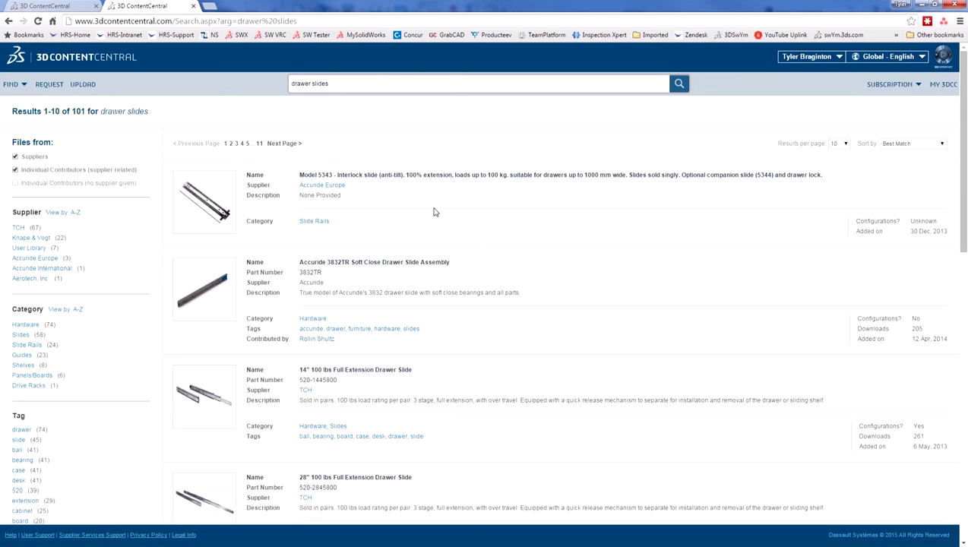
scroll(471, 245, down, 4)
scroll(471, 244, down, 5)
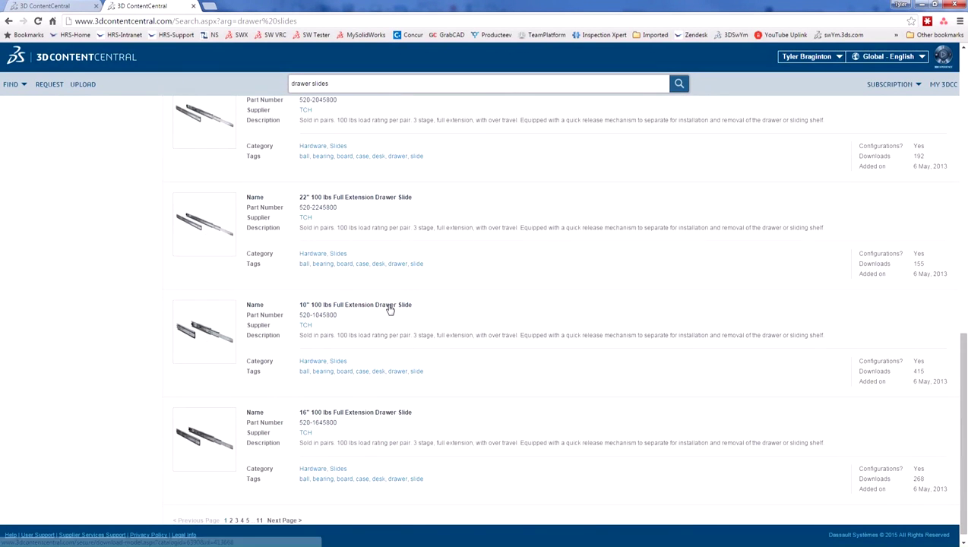
scroll(365, 334, down, 1)
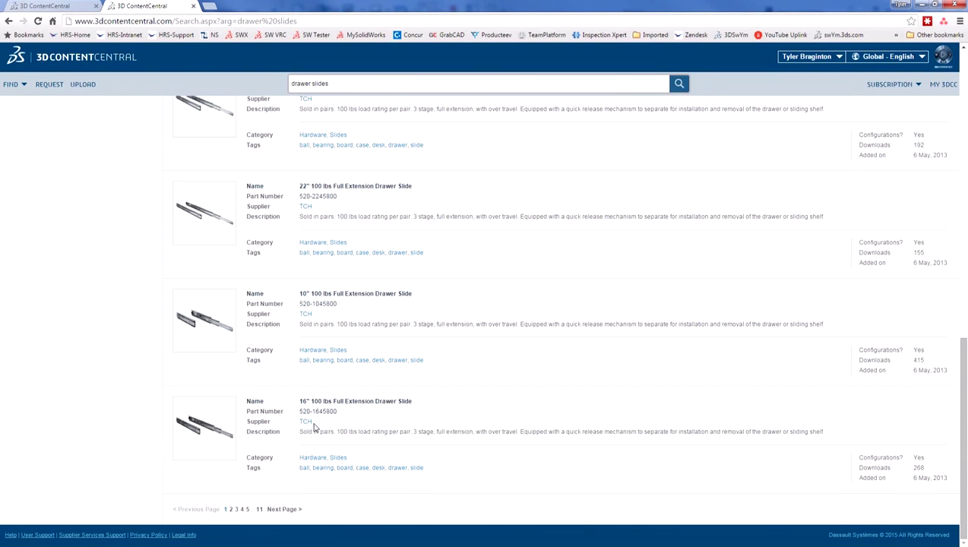
Open the 16" 100 lbs Full Extension Drawer Slide page, keeping Extended and SOLIDWORKS Part/Assembly format
click(320, 405)
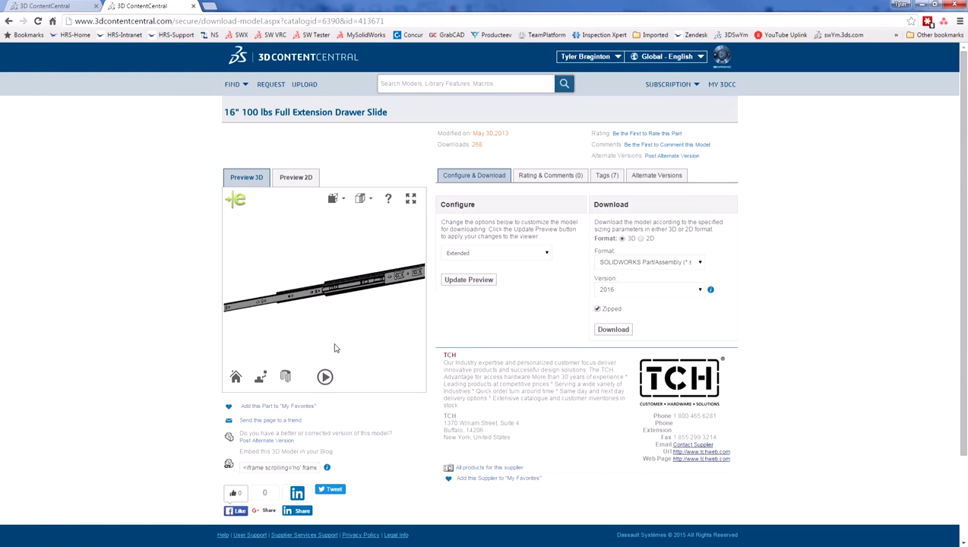
mouse_move(332, 313)
mouse_down()
mouse_move(438, 302)
mouse_move(379, 326)
mouse_move(370, 291)
mouse_move(359, 321)
mouse_move(330, 318)
mouse_move(350, 321)
mouse_up()
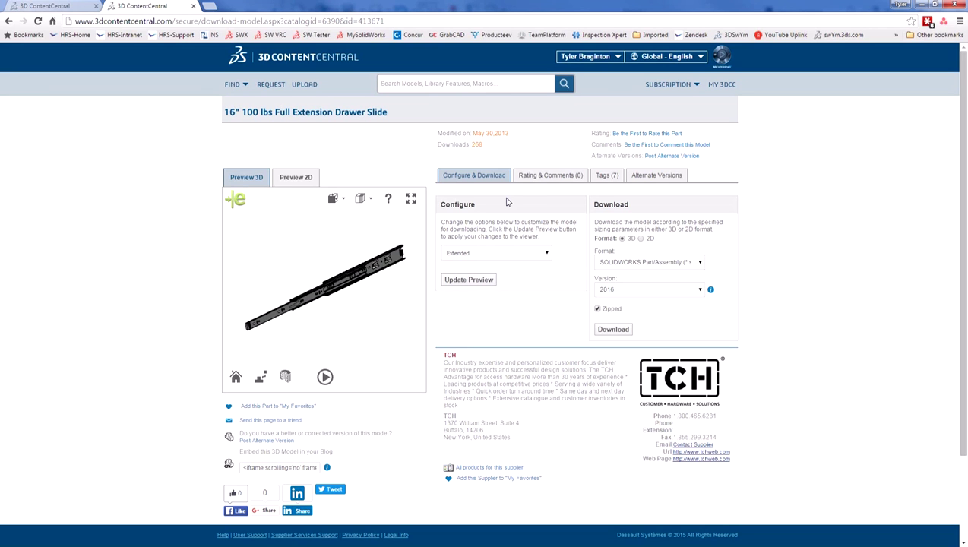
click(500, 254)
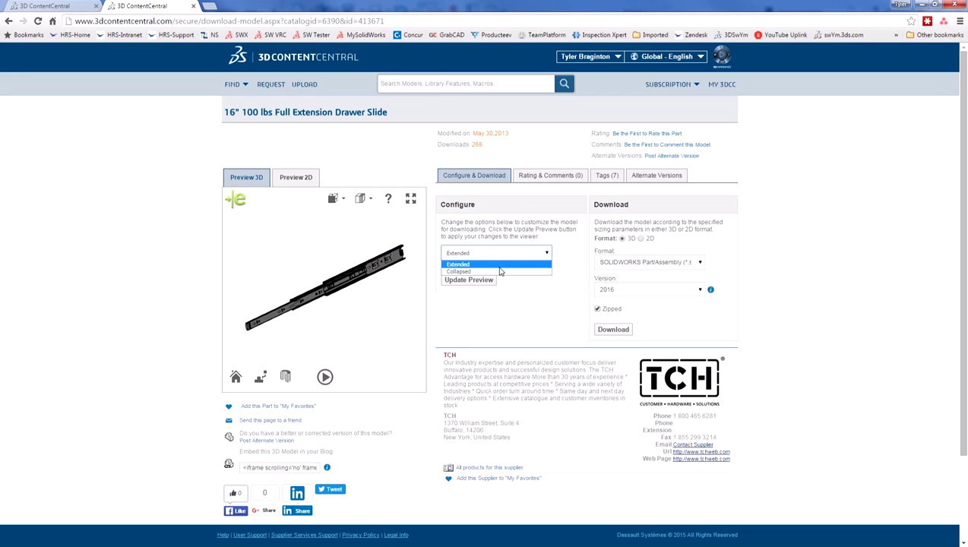
click(499, 266)
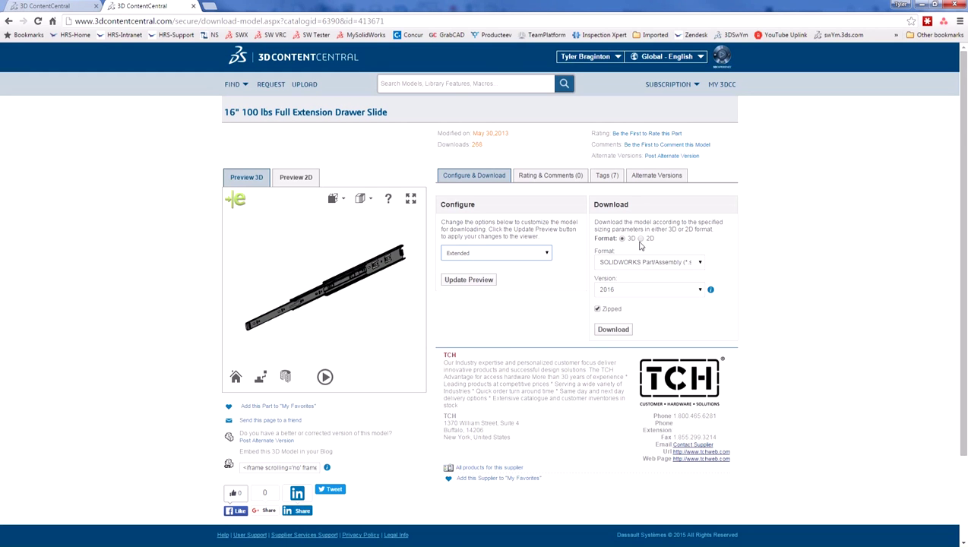
click(632, 262)
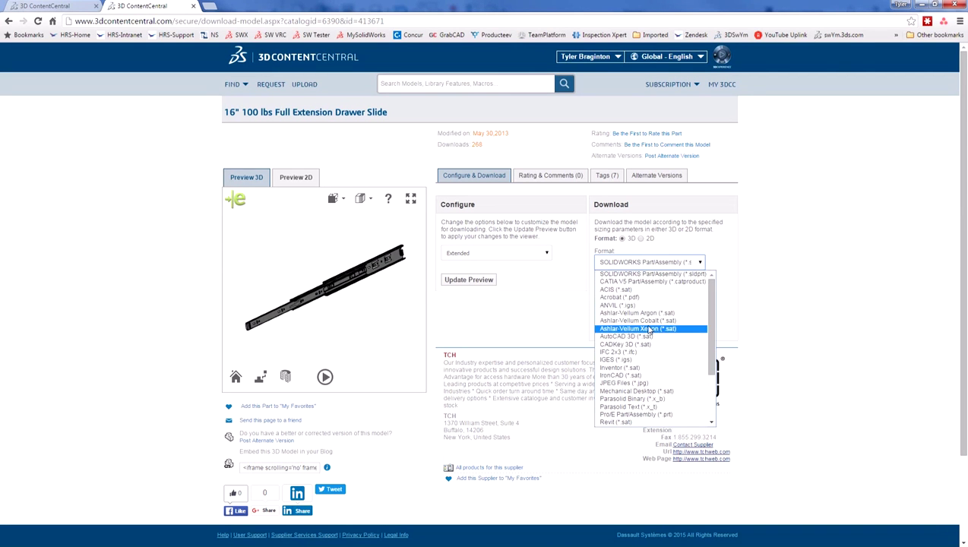
scroll(662, 353, down, 2)
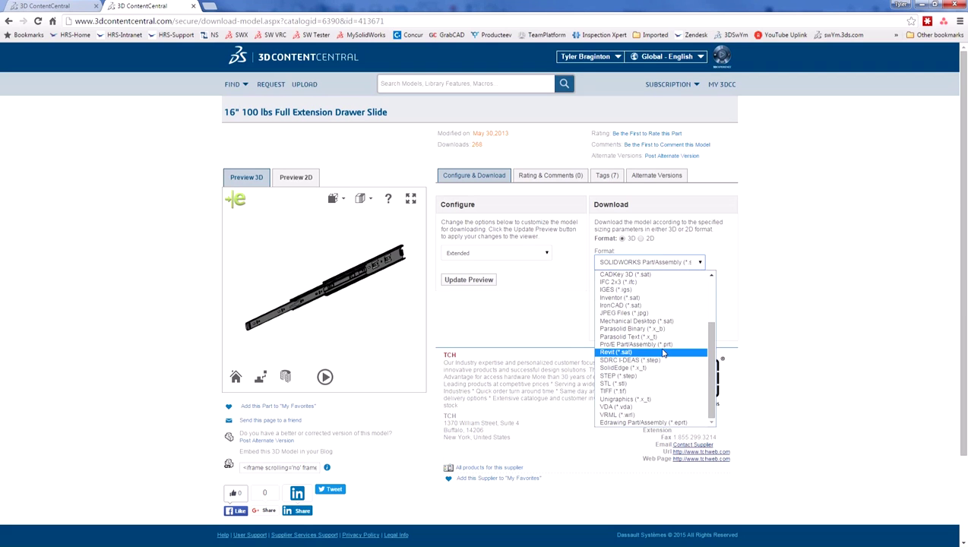
click(794, 291)
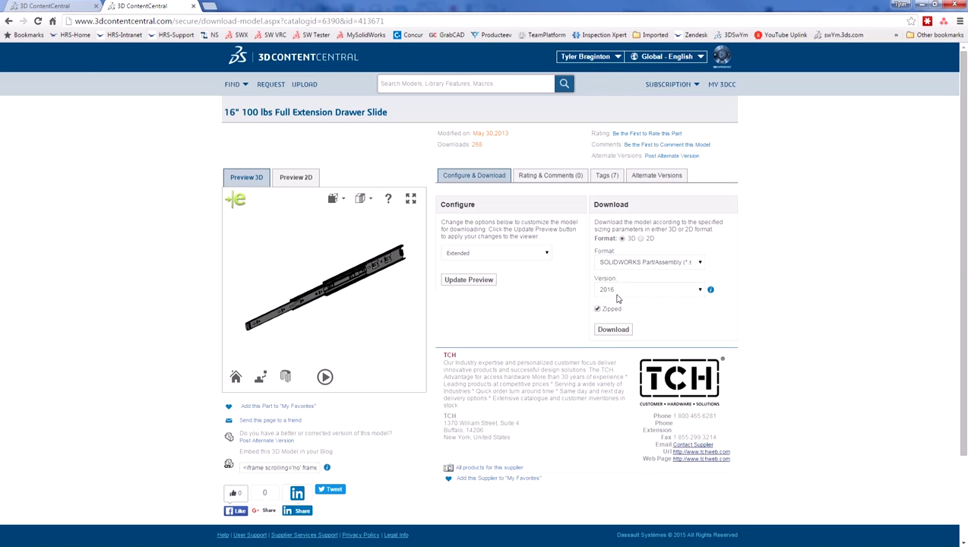
Download the slide as TCH-EXTENDED.zip and open the archive in WinZip
click(613, 334)
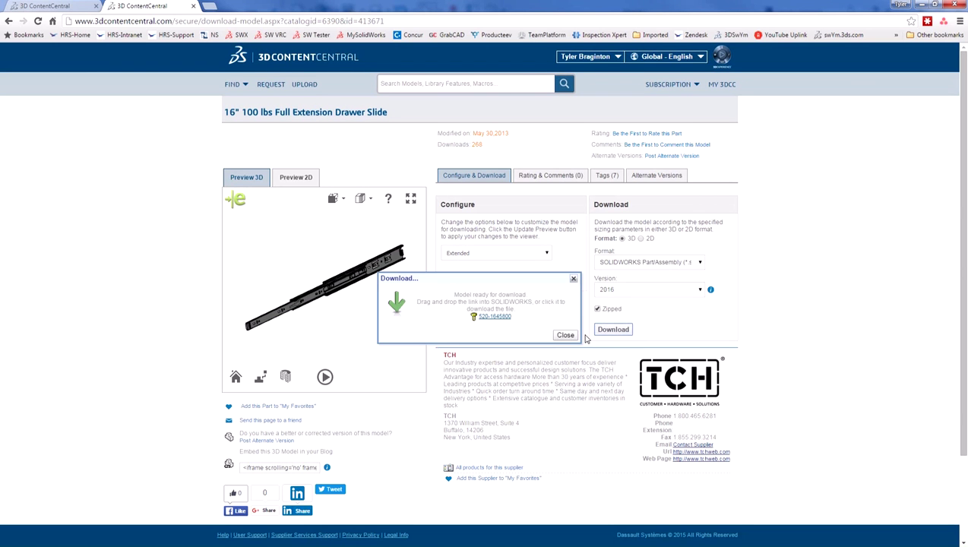
click(493, 319)
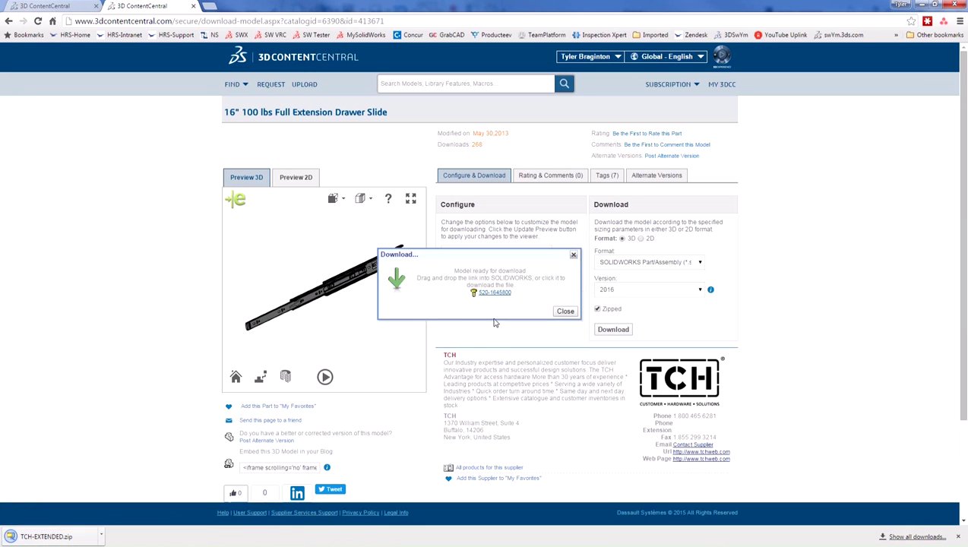
drag(73, 536, 73, 541)
click(73, 537)
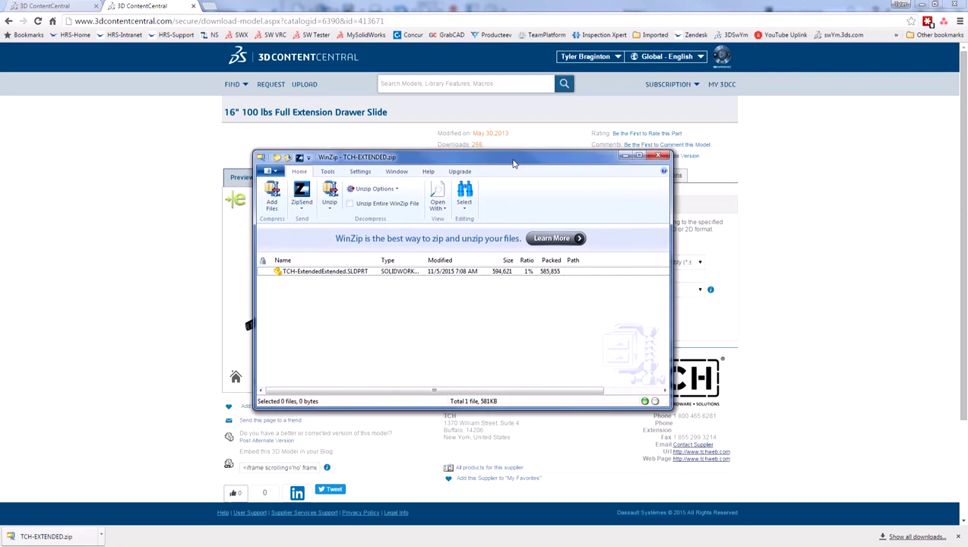
Open TCH-ExtendedExtended.SLDPRT from the WinZip archive in SOLIDWORKS
double_click(309, 272)
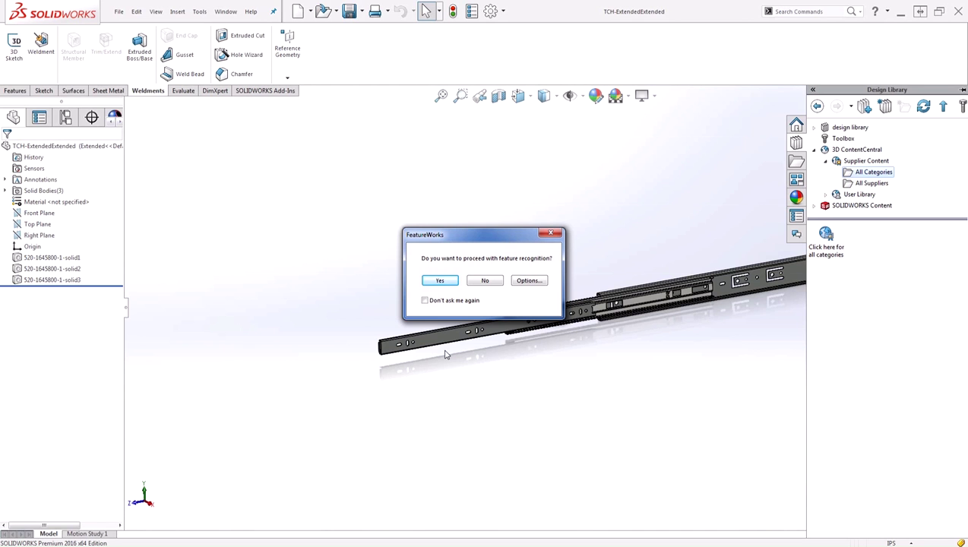
Decline FeatureWorks recognition and orbit the imported TCH-ExtendedExtended slide to inspect it
click(484, 281)
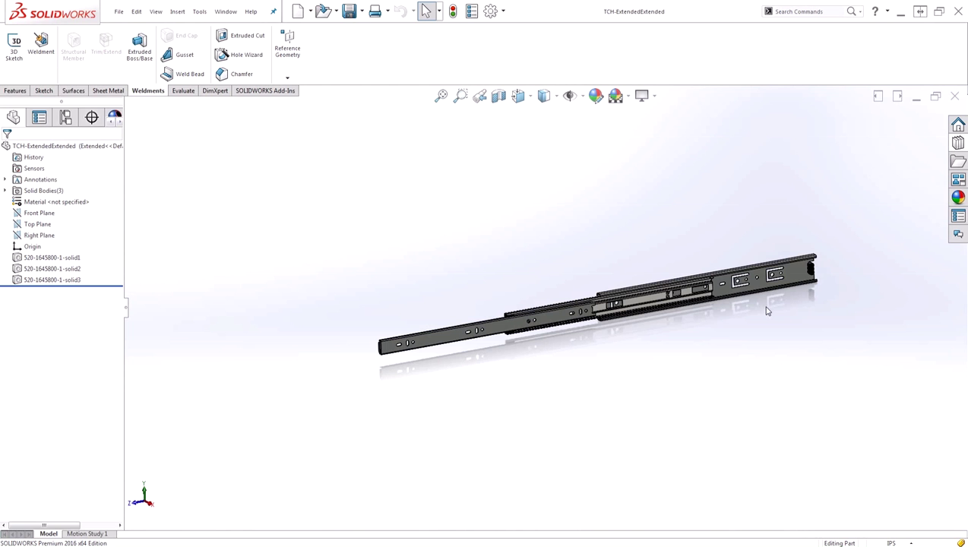
middle_drag(764, 299, 691, 382)
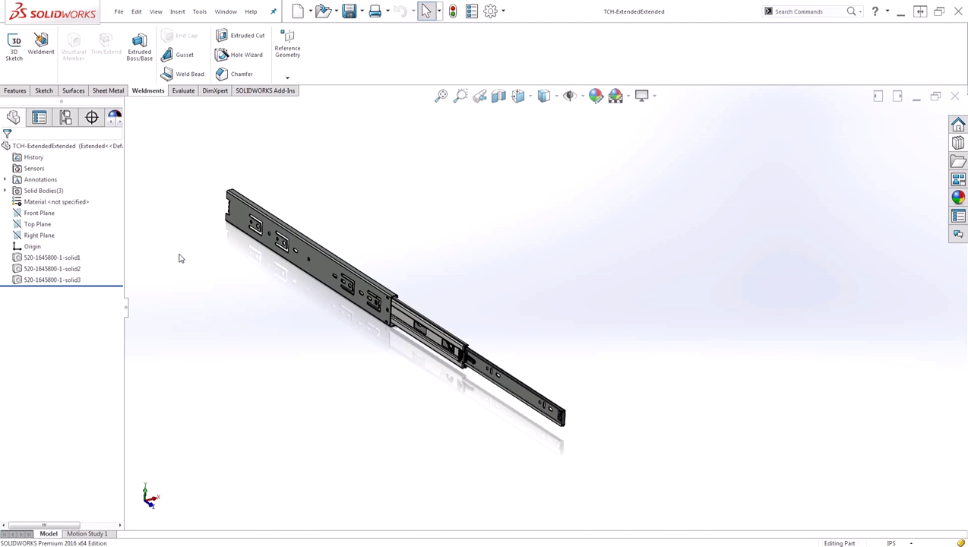
Switch to the final desk assembly and zoom in on its drawer
key(ctrl+Tab)
key(ctrl+Tab)
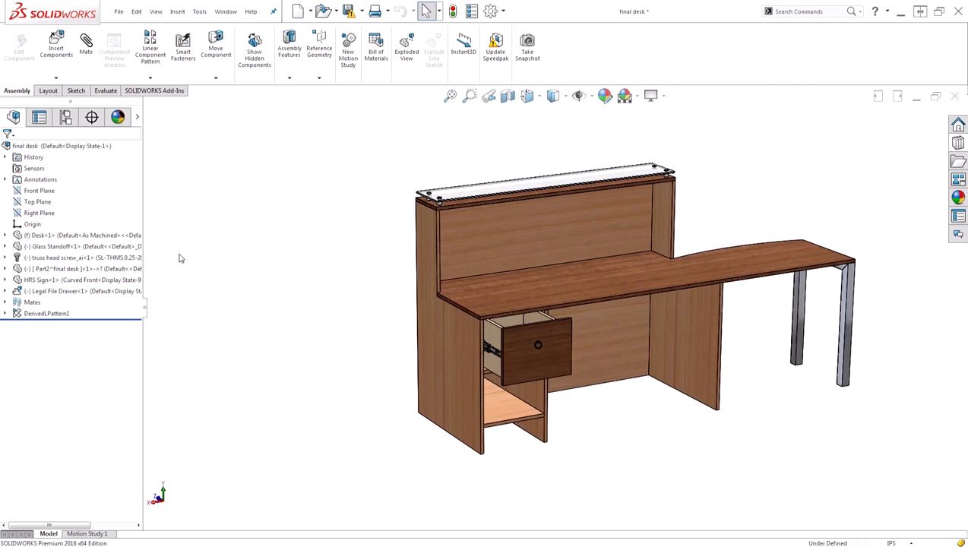
scroll(538, 348, up, 5)
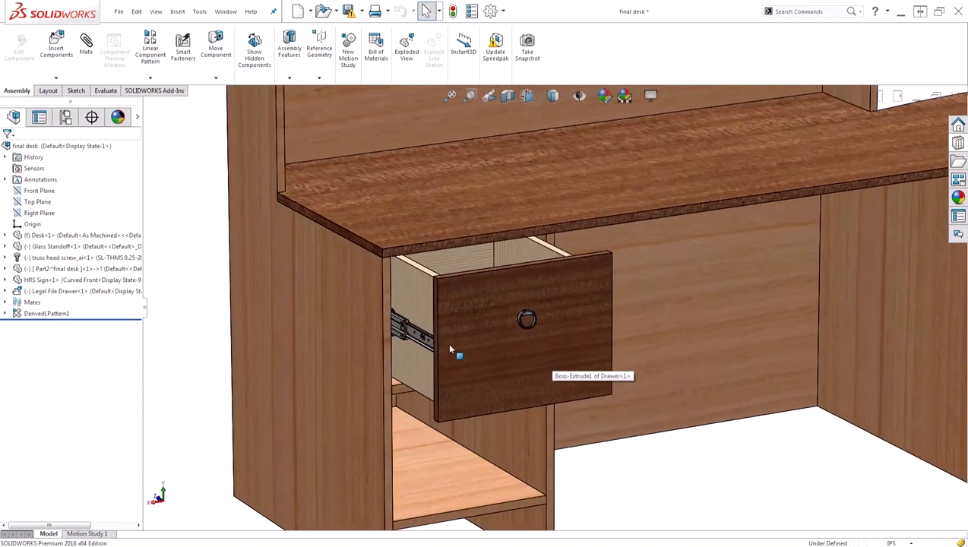
scroll(449, 347, up, 3)
scroll(403, 322, up, 1)
scroll(547, 289, down, 5)
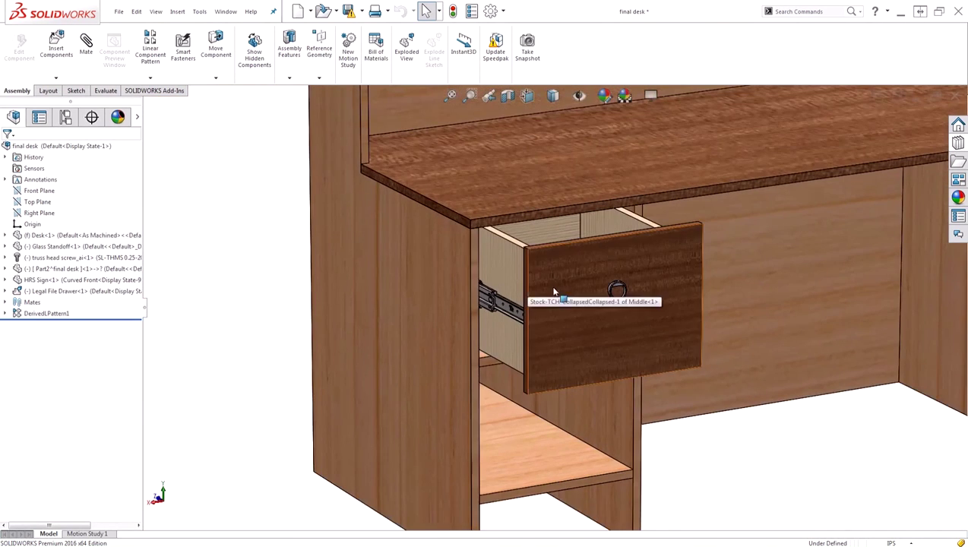
Drag the Legal File Drawer along the TCH 16in slides until it sits closed
click(556, 291)
drag(557, 291, 502, 269)
key(Escape)
click(228, 321)
key(ctrl+7)
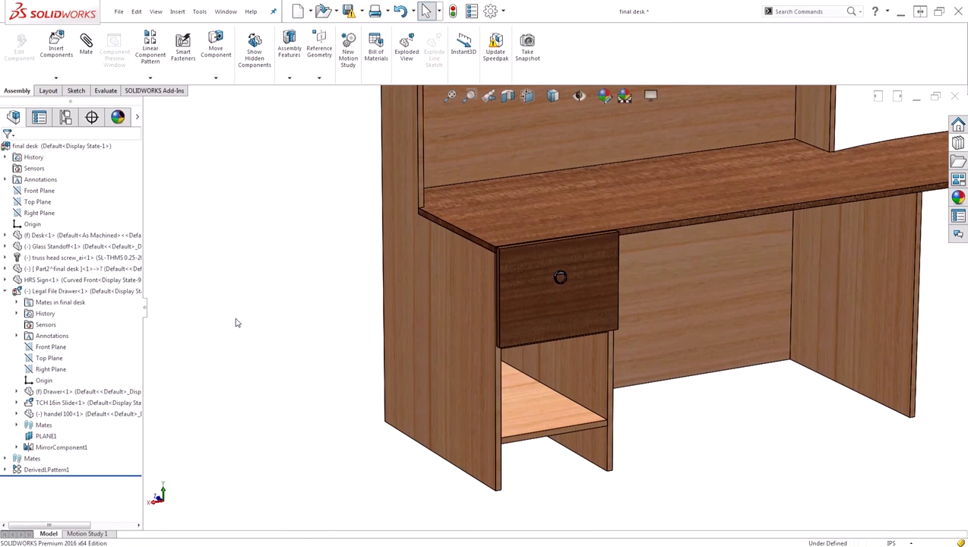